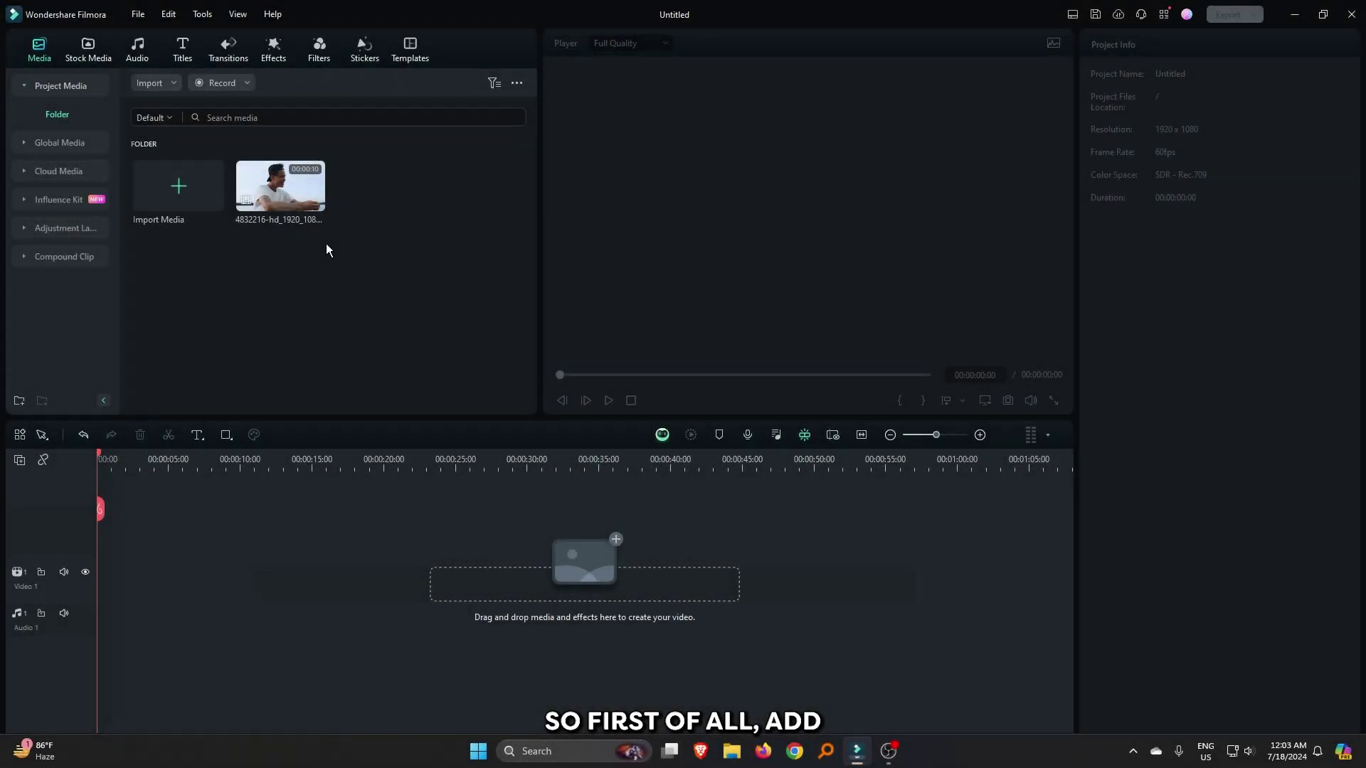
Place the video clip on the timeline and browse the effects library to Boris FX Art Looks
drag(326, 243, 97, 585)
click(729, 406)
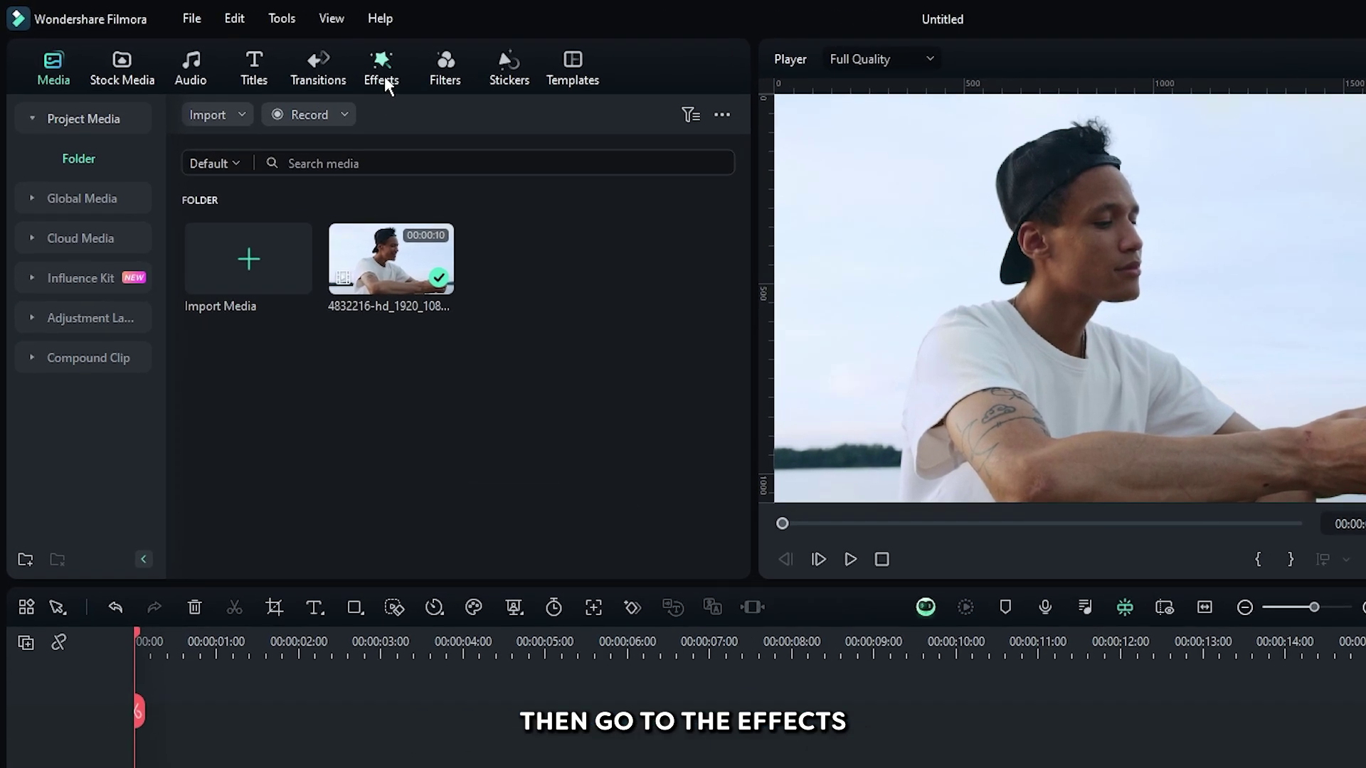
click(382, 75)
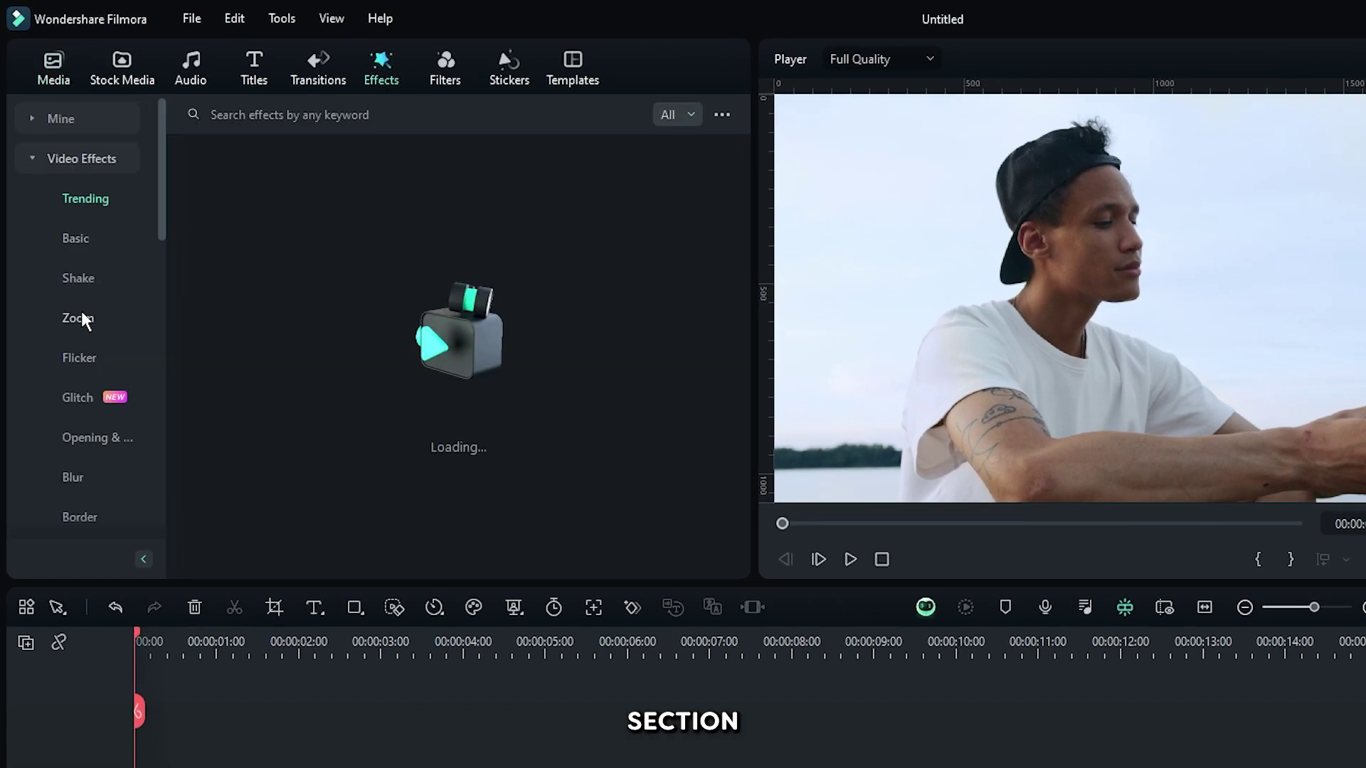
click(53, 156)
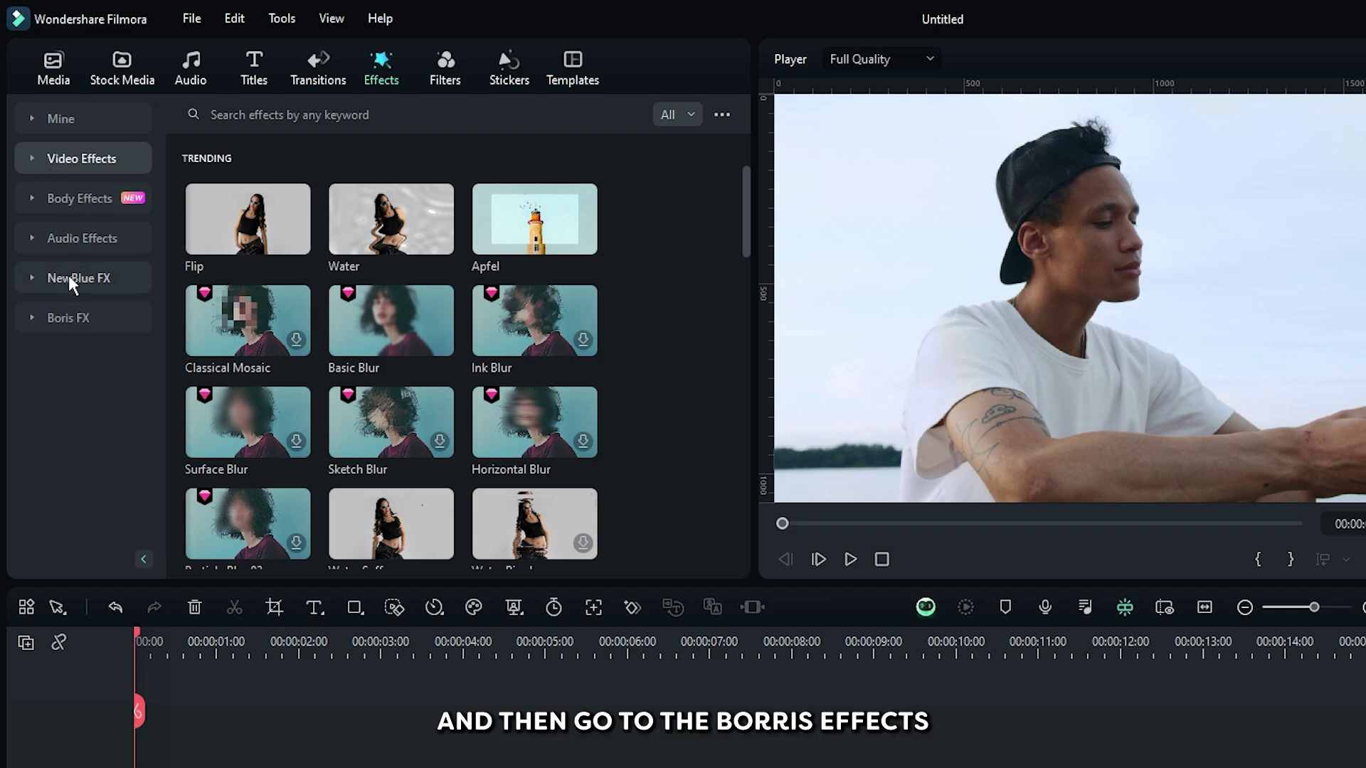
click(68, 307)
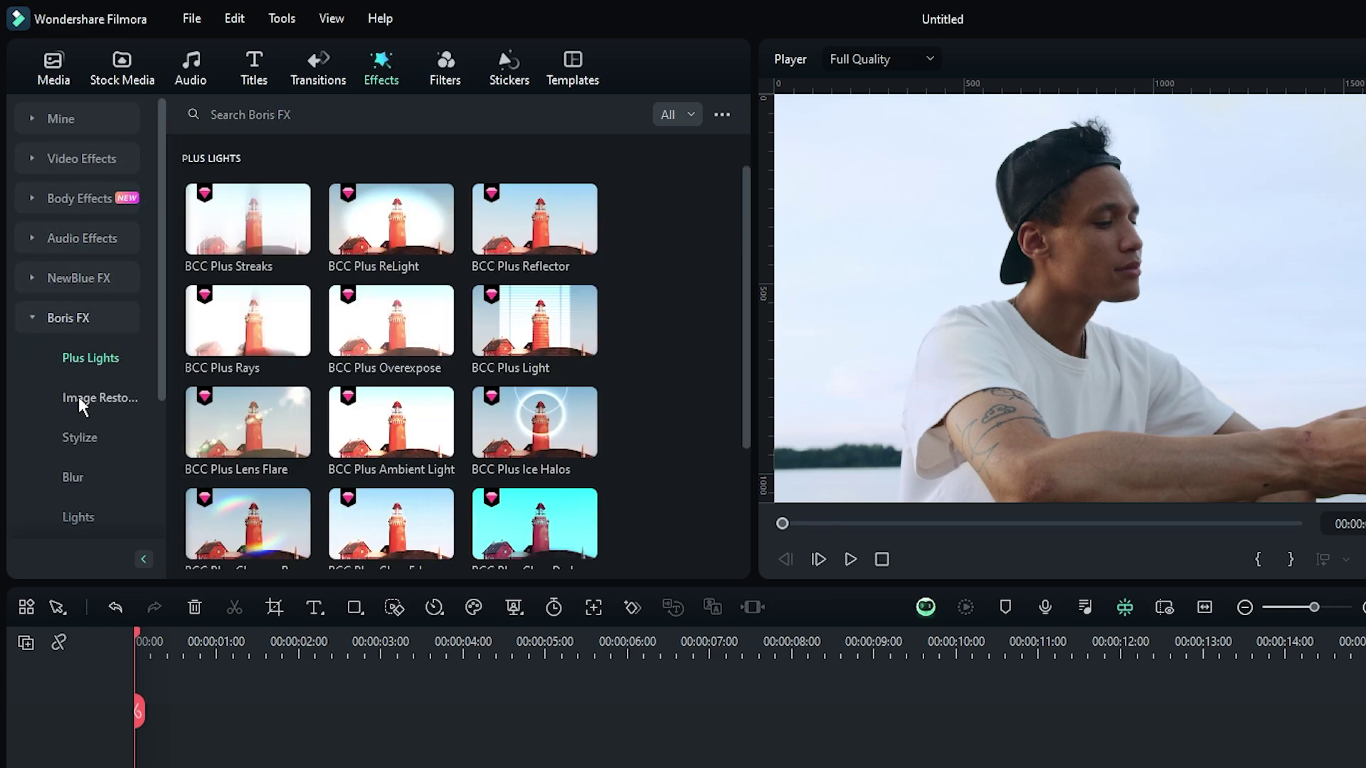
scroll(78, 397, down, 3)
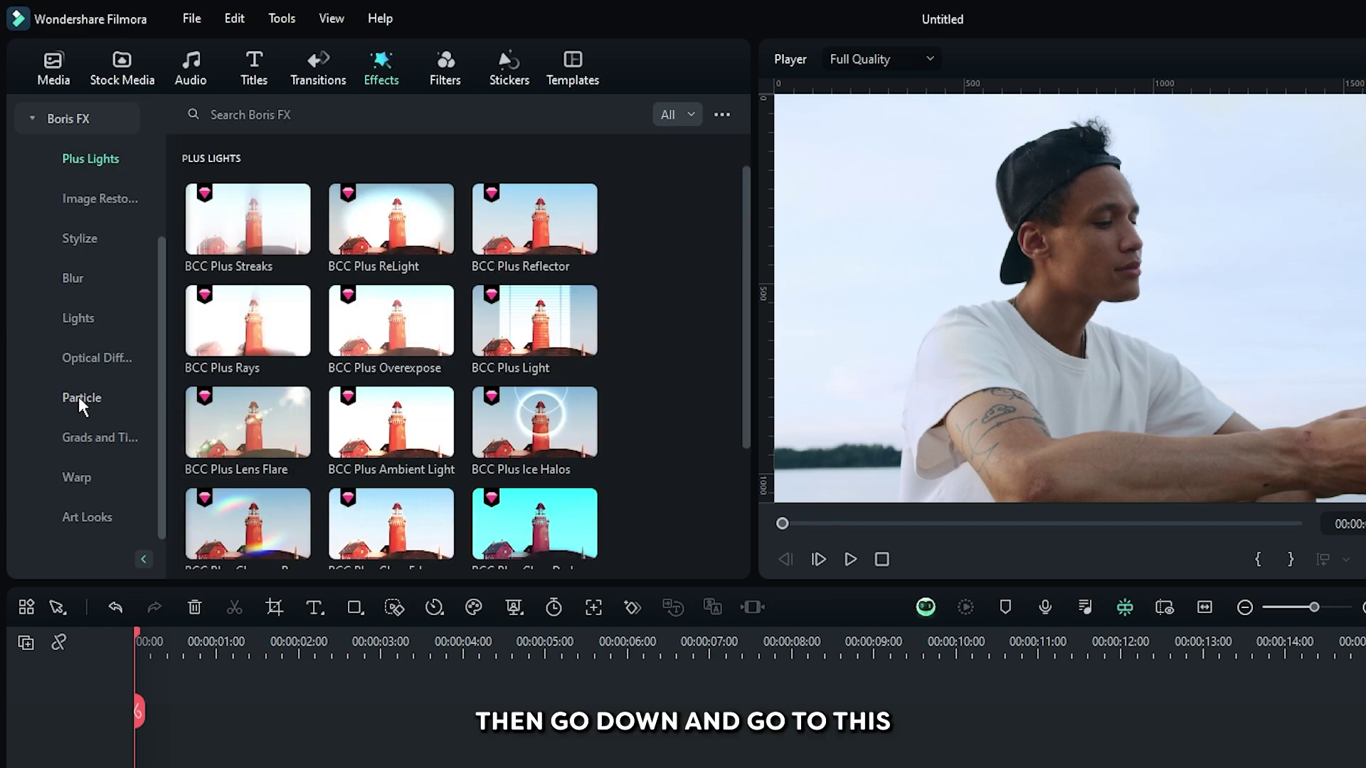
click(83, 518)
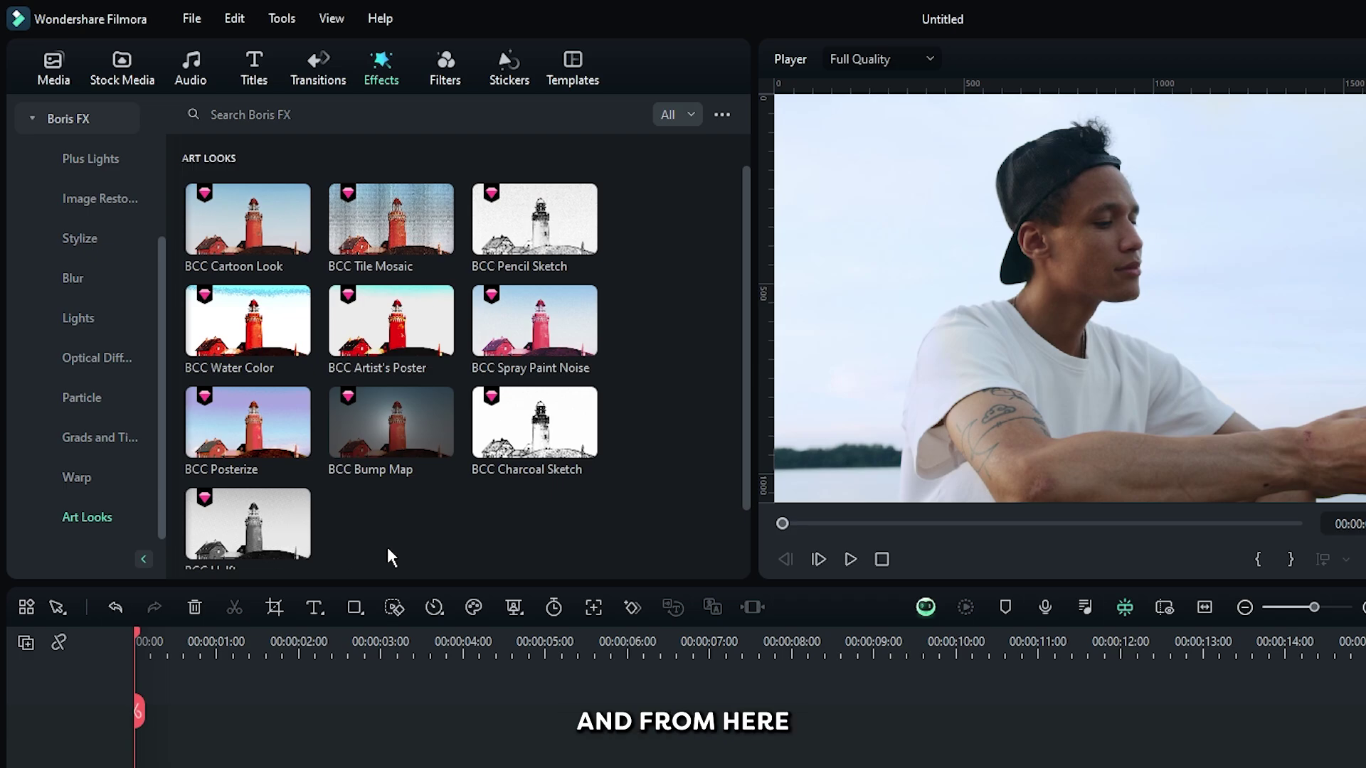
scroll(522, 477, down, 2)
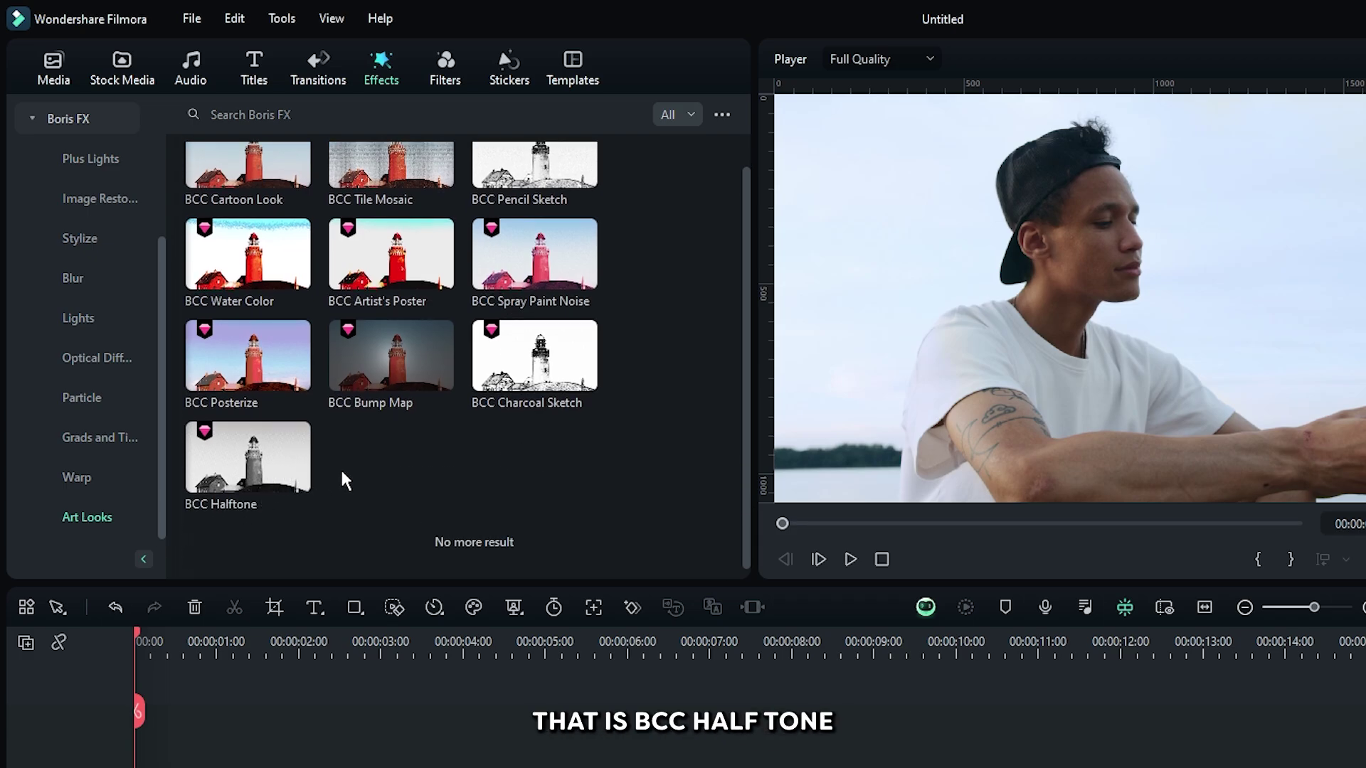
Drop the BCC Halftone effect onto the timeline clip
drag(248, 459, 148, 676)
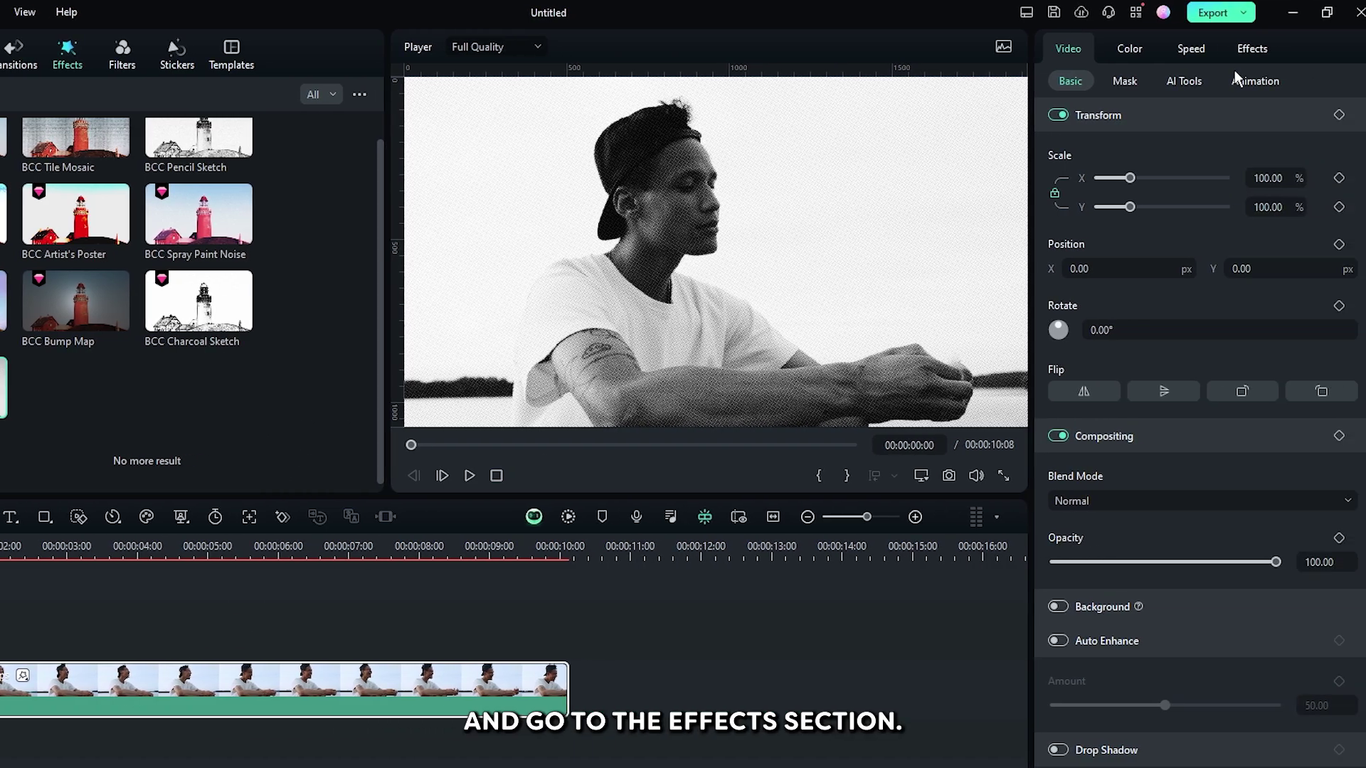
Preview several BCC Halftone presets, then reset to defaults: Square shape, B&W, HT Scale 5.00
click(1239, 49)
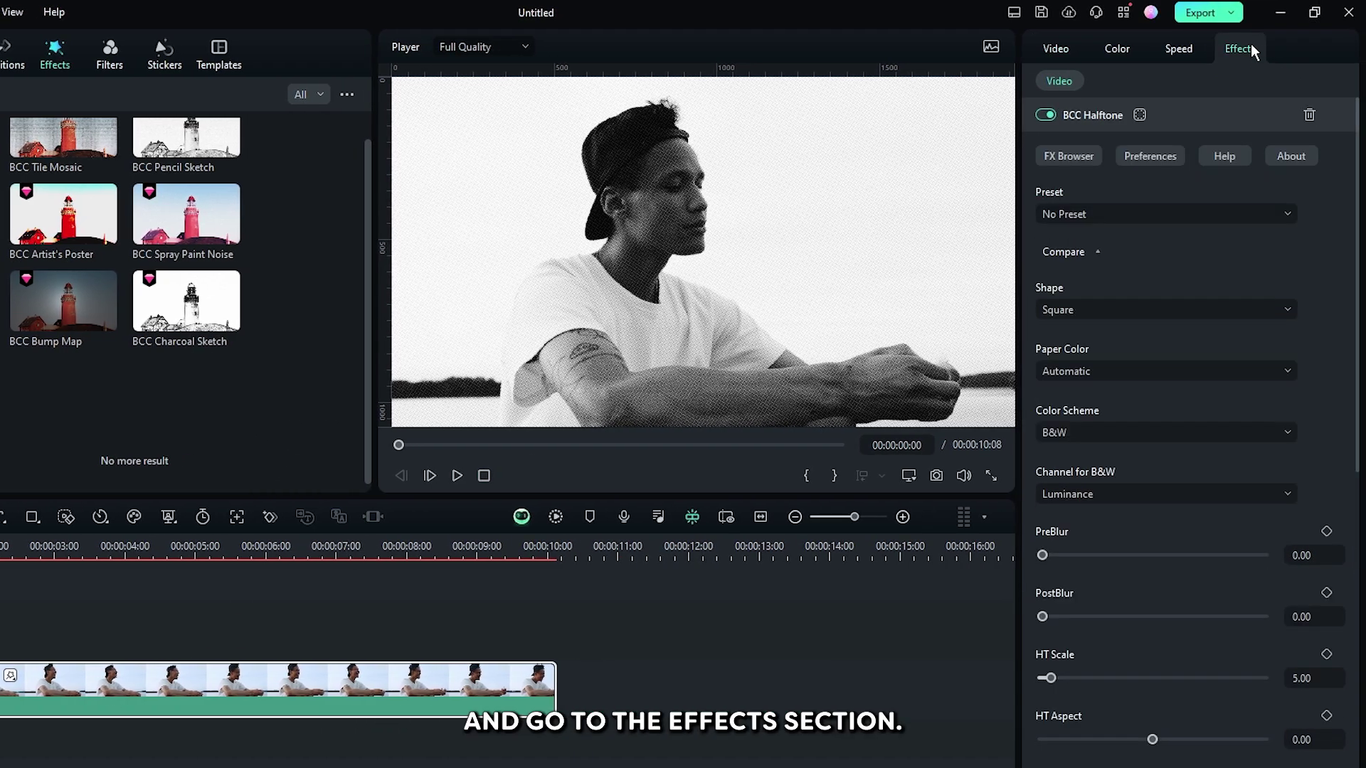
click(1086, 215)
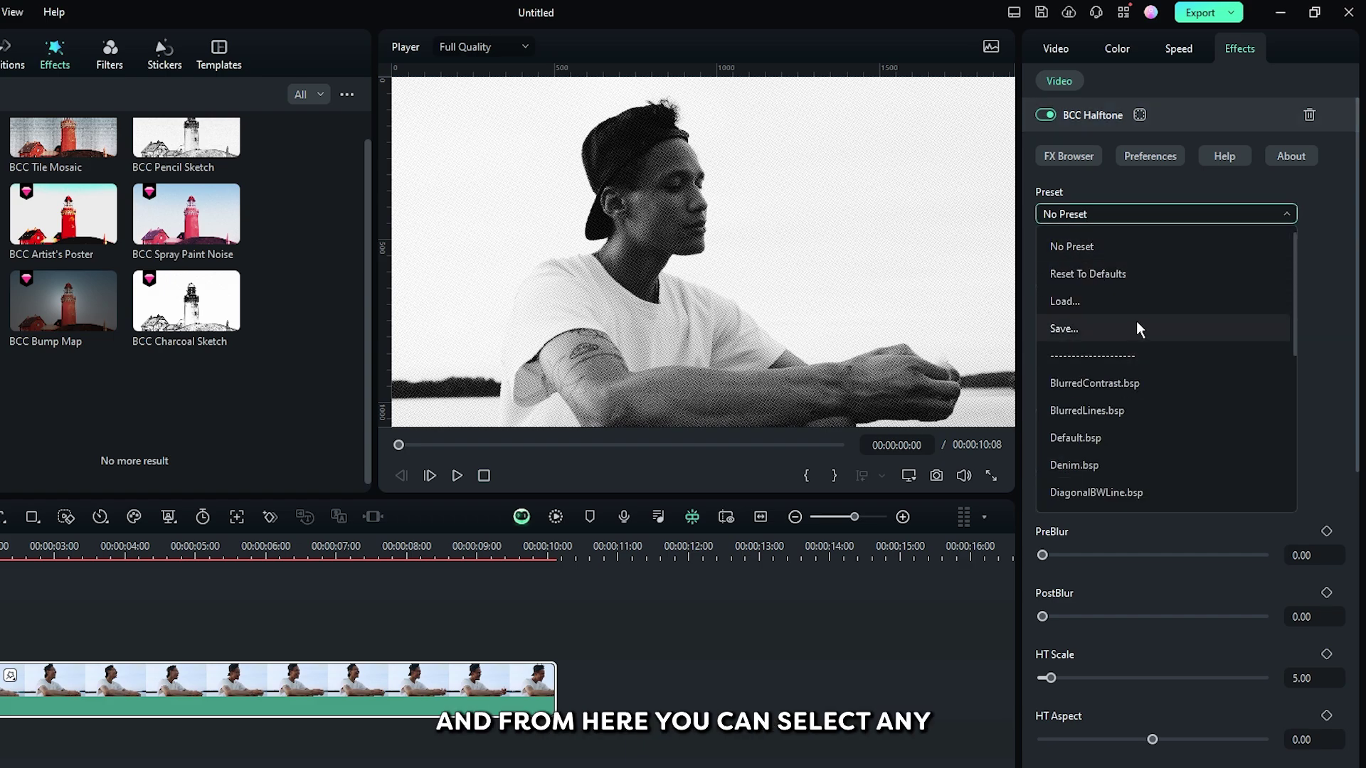
scroll(1133, 245, down, 3)
scroll(1123, 327, down, 2)
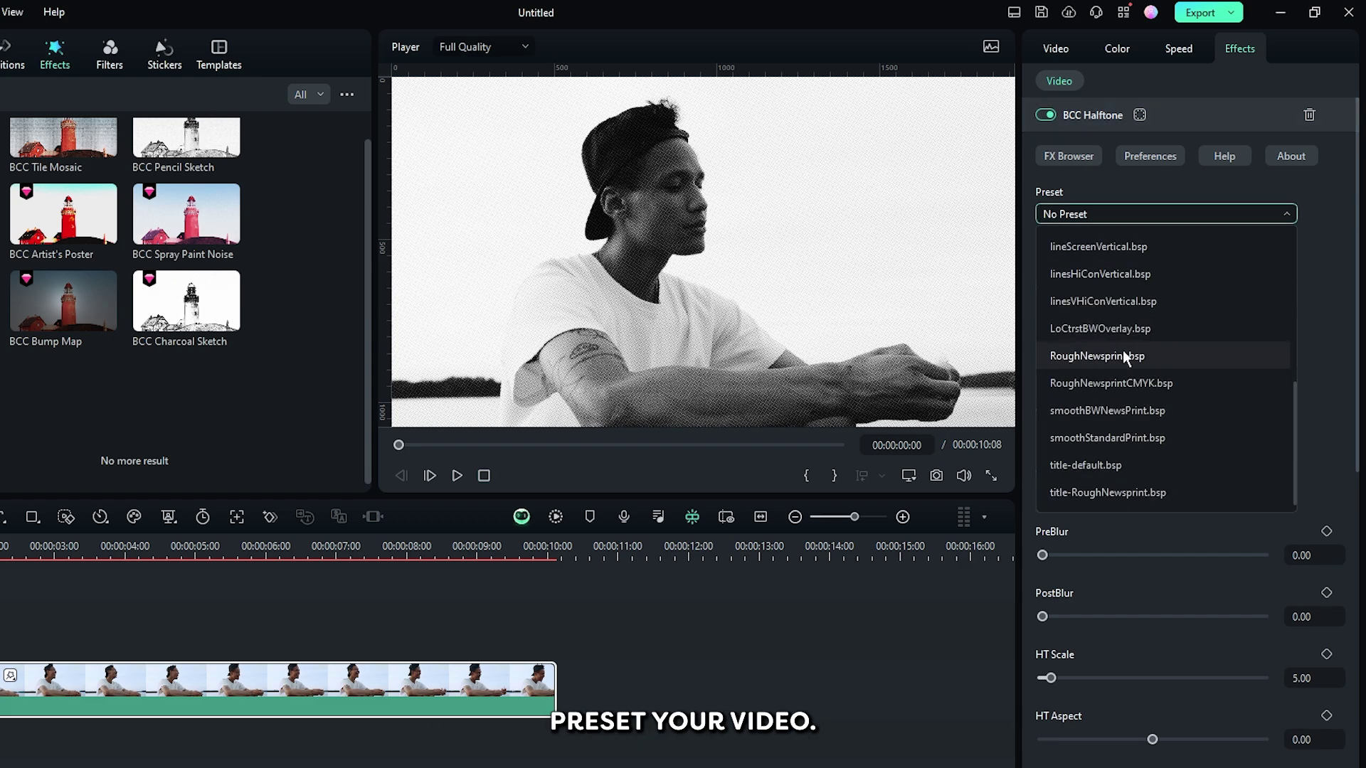
click(1132, 370)
key(Down)
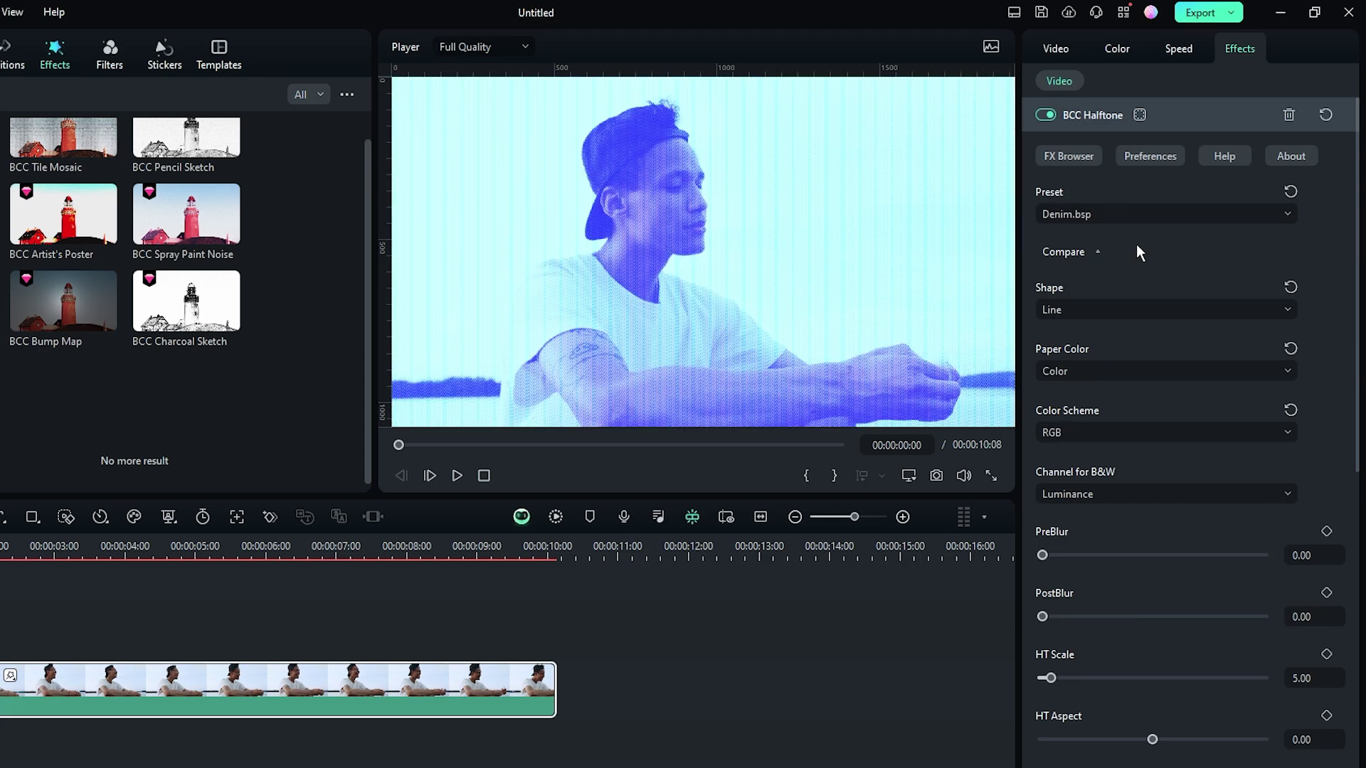
key(Down)
key(Down)
key(Down)
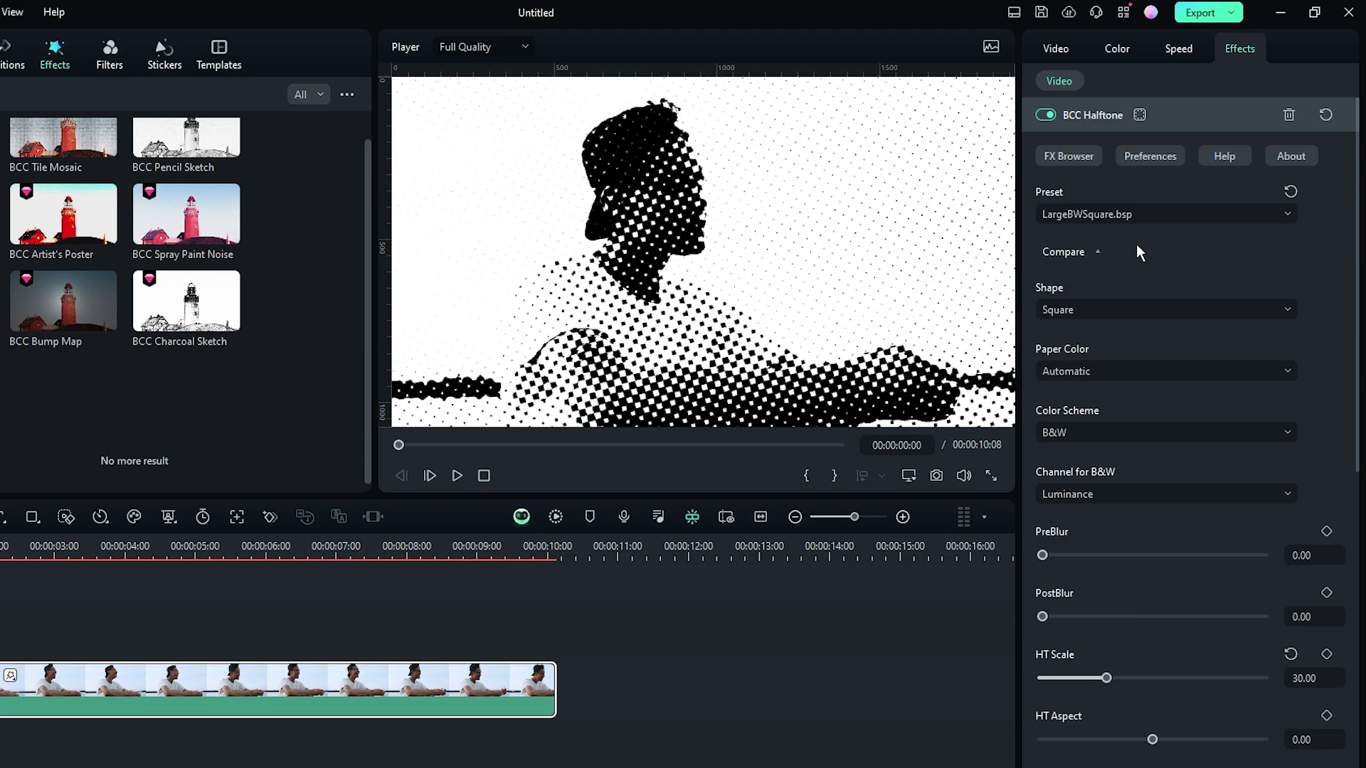
key(Down)
key(Down)
click(1140, 214)
scroll(1110, 318, up, 5)
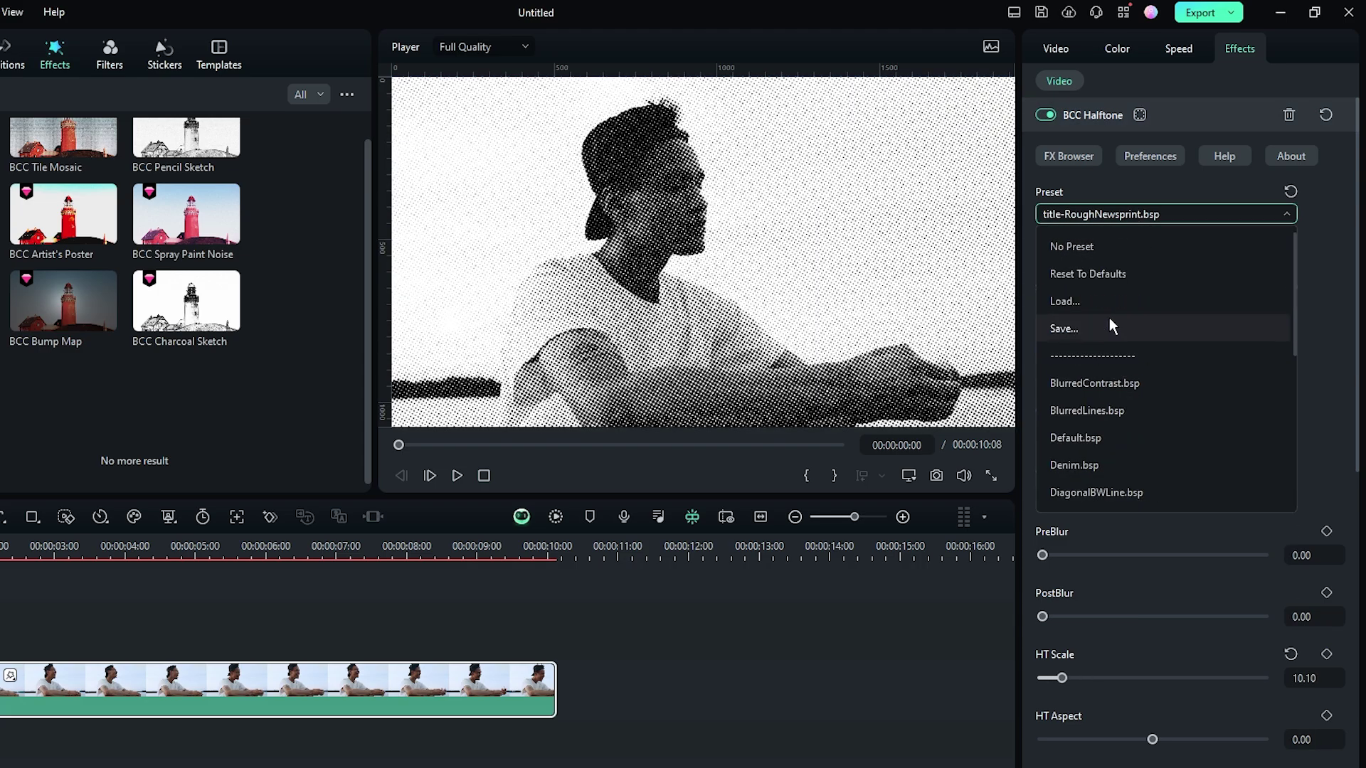
click(1087, 277)
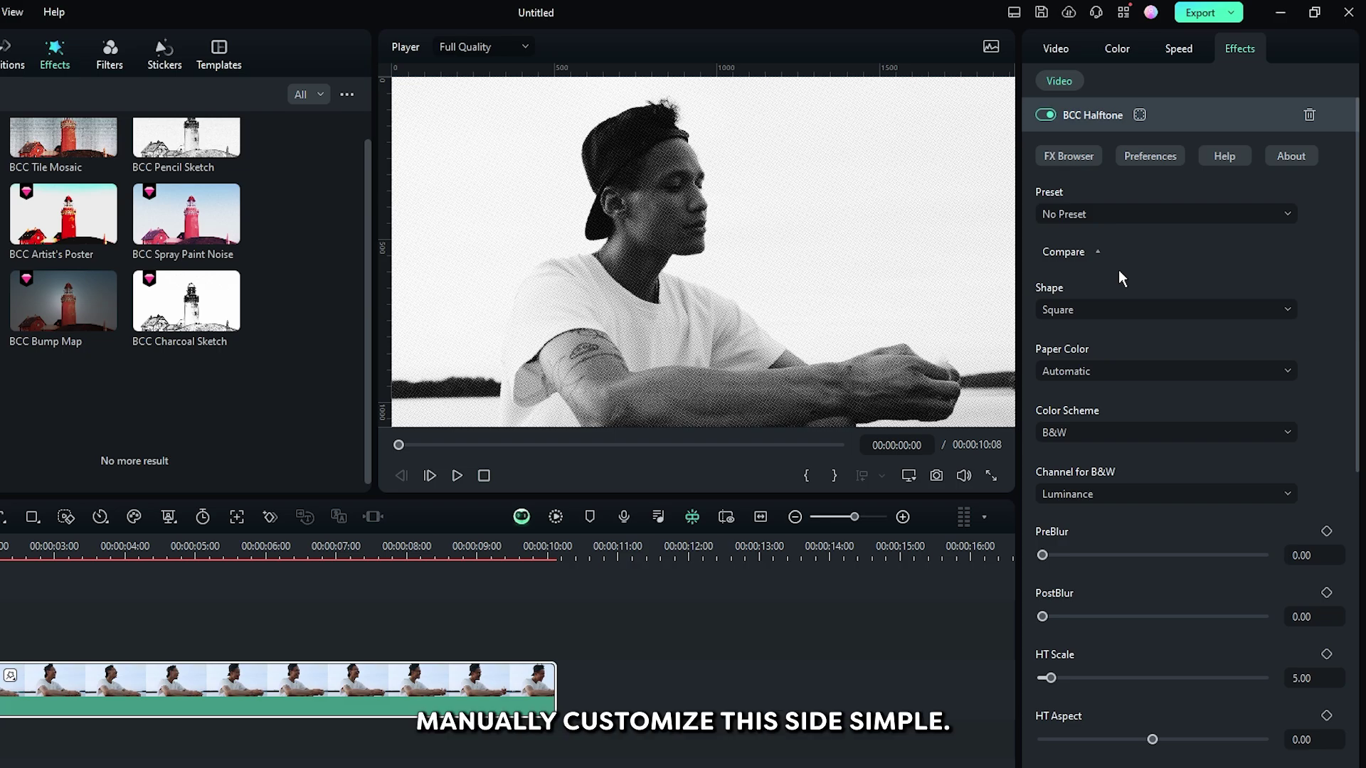
scroll(1119, 276, down, 1)
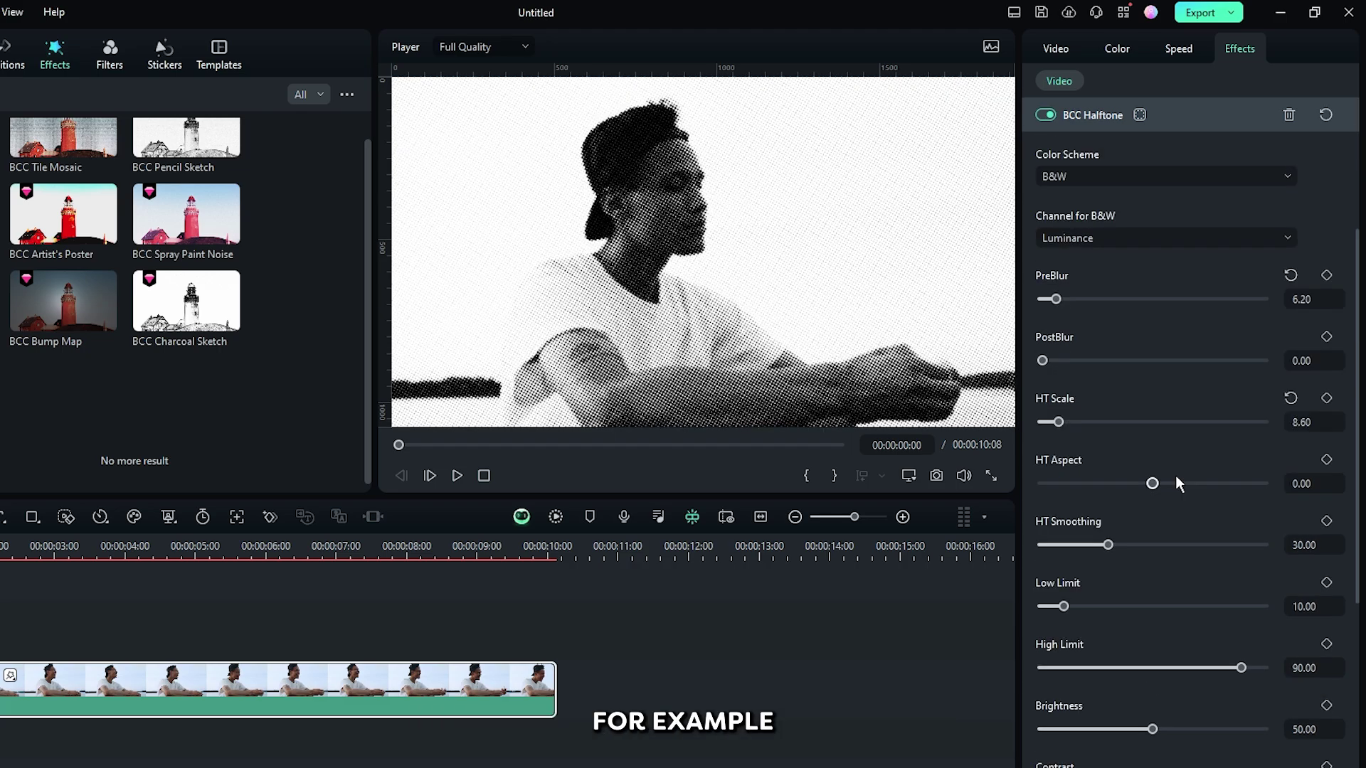
scroll(1175, 474, down, 1)
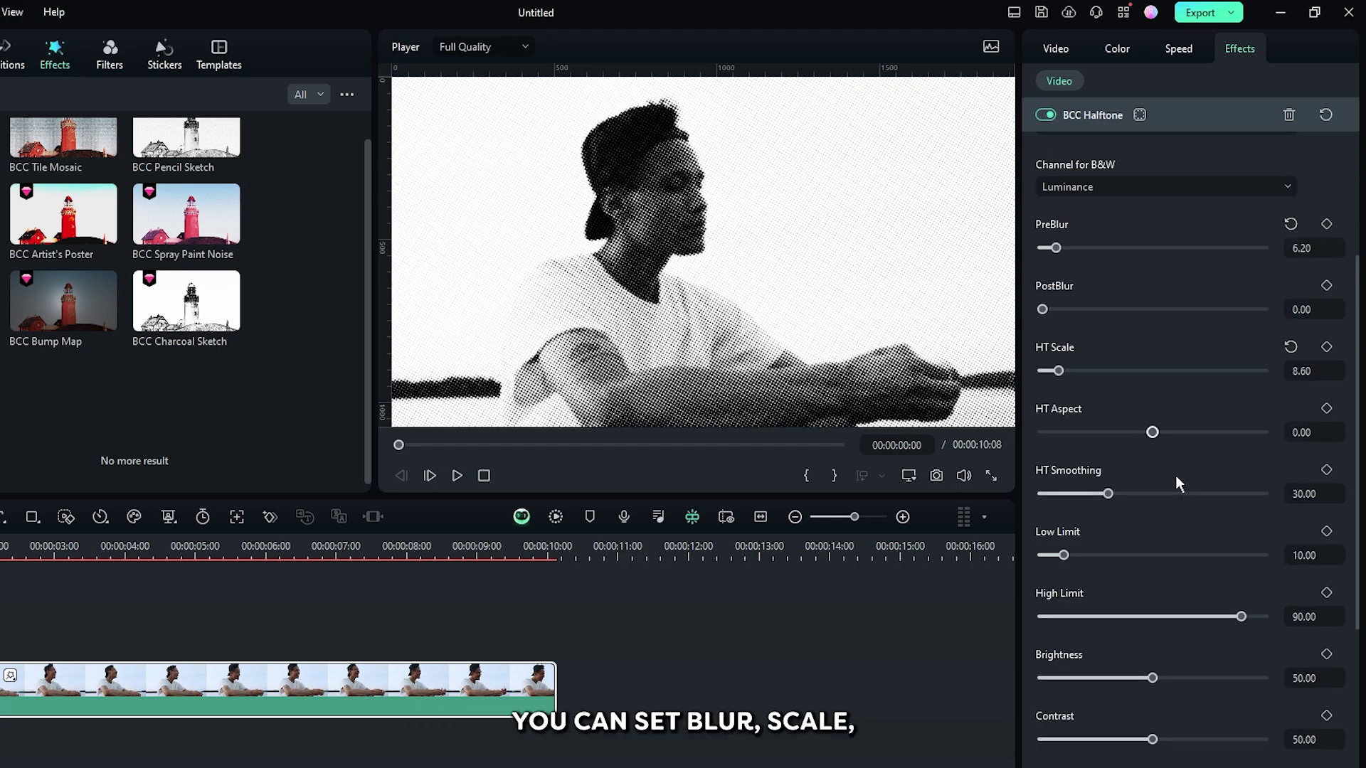
scroll(1175, 476, down, 4)
drag(1152, 475, 1170, 476)
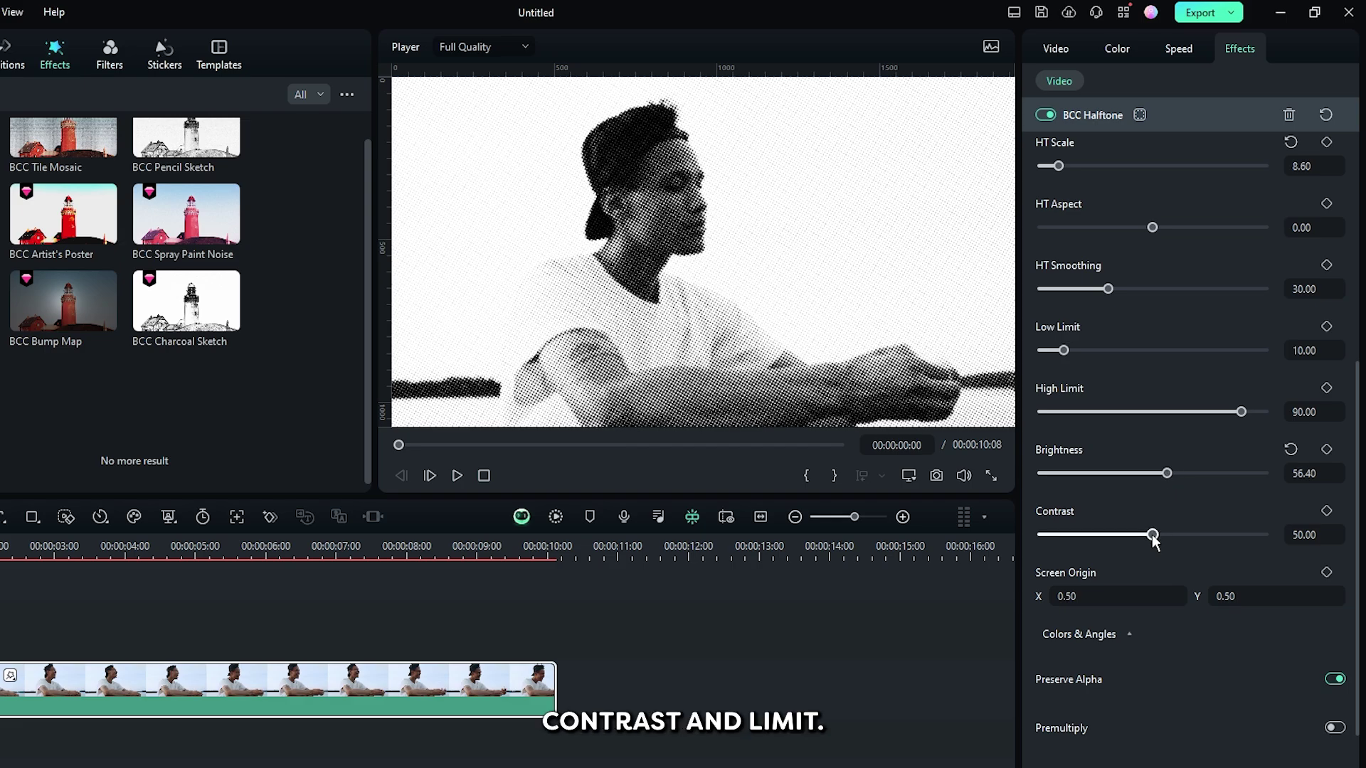
drag(1073, 350, 1081, 351)
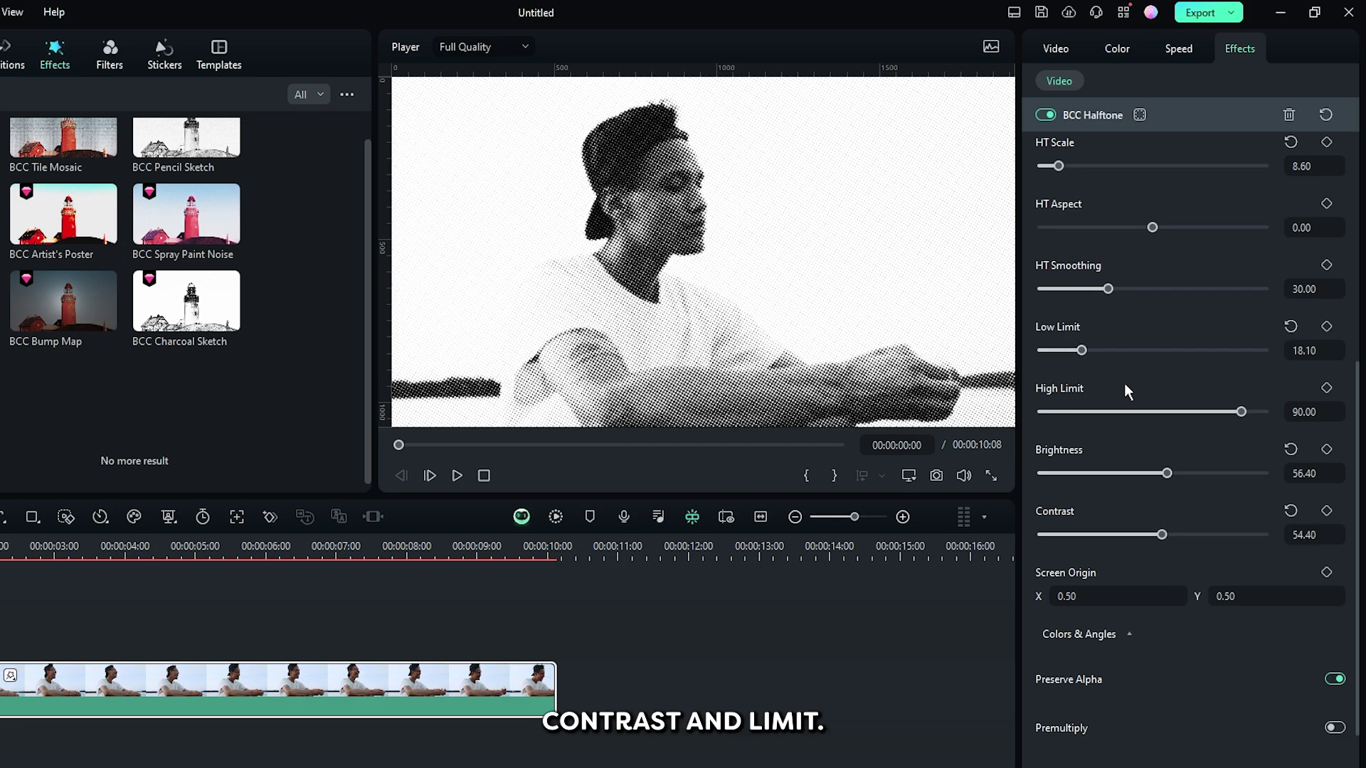
scroll(1199, 564, down, 3)
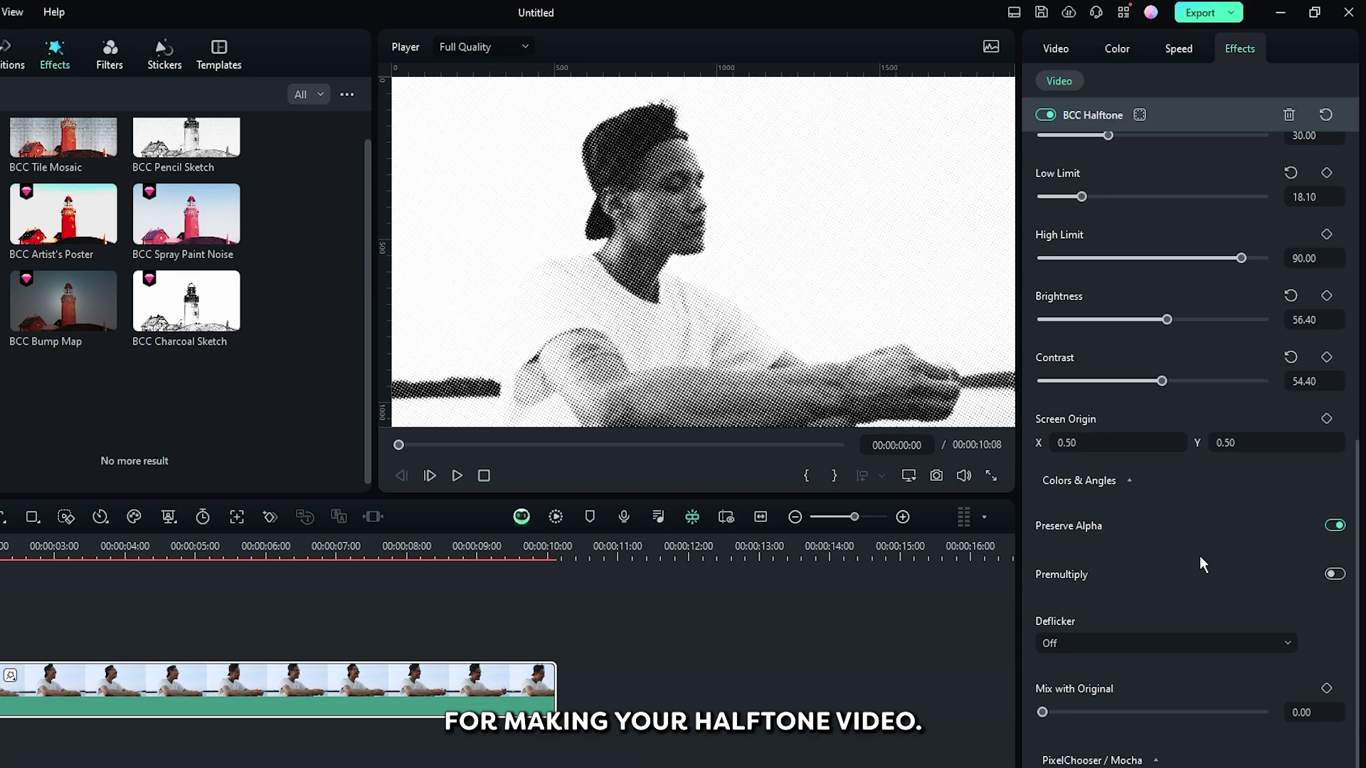
scroll(1201, 563, up, 5)
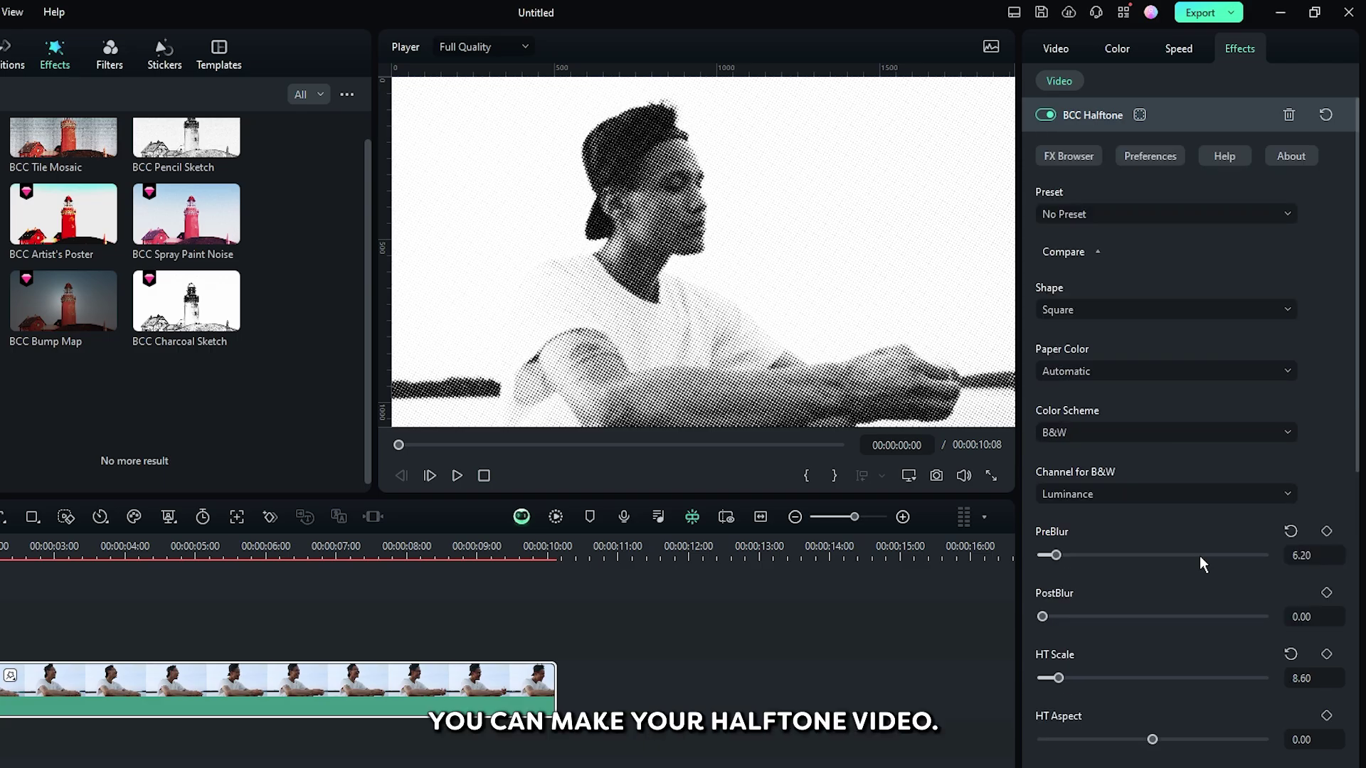